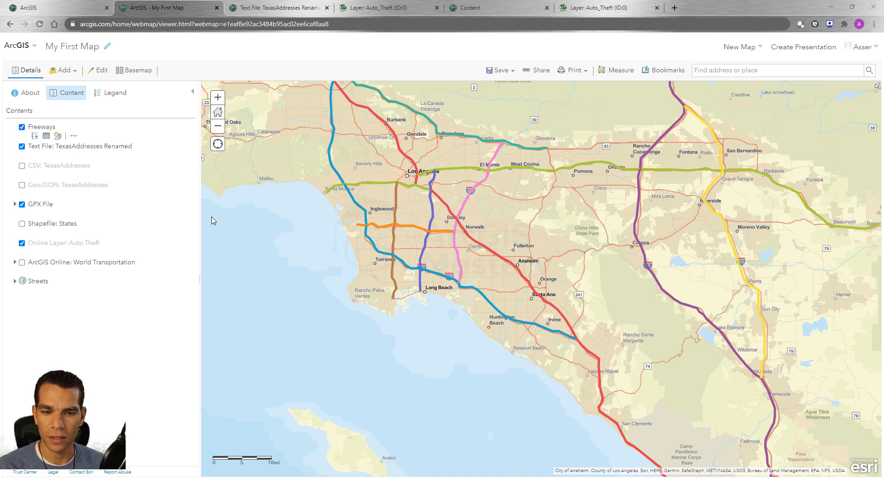
Zoom the map to the extent of the Online Layer: Auto Theft layer.
click(145, 170)
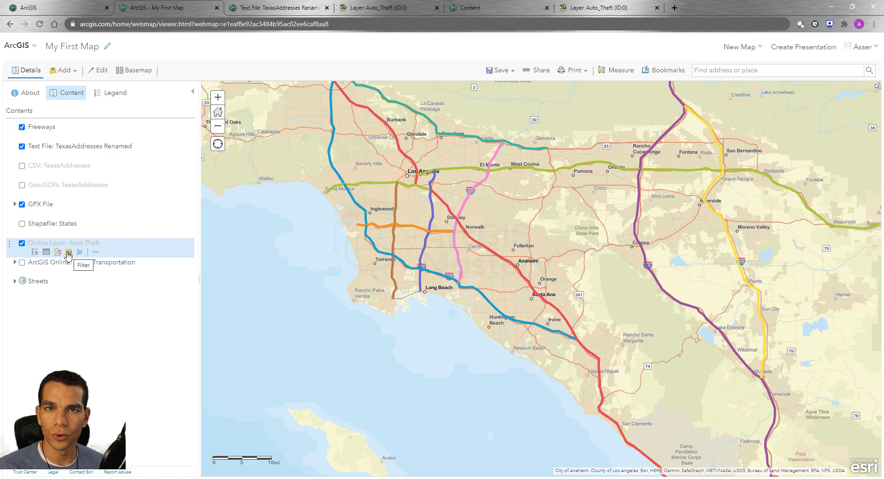
click(96, 251)
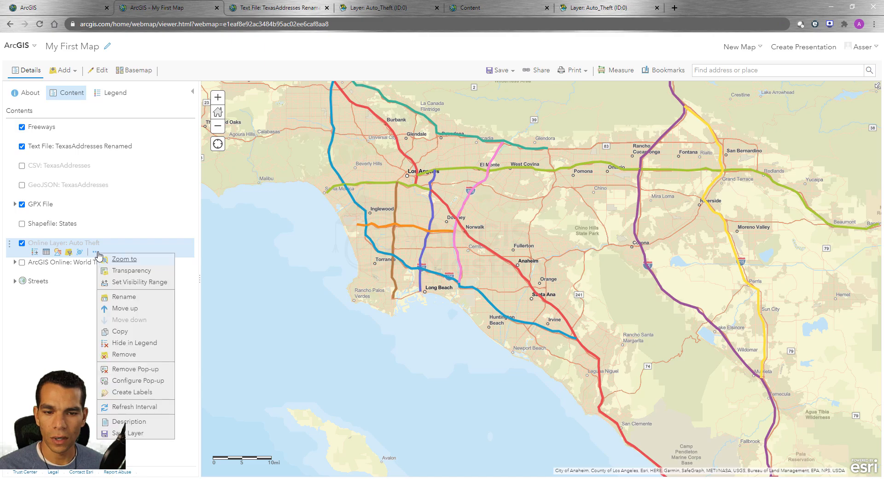
click(125, 260)
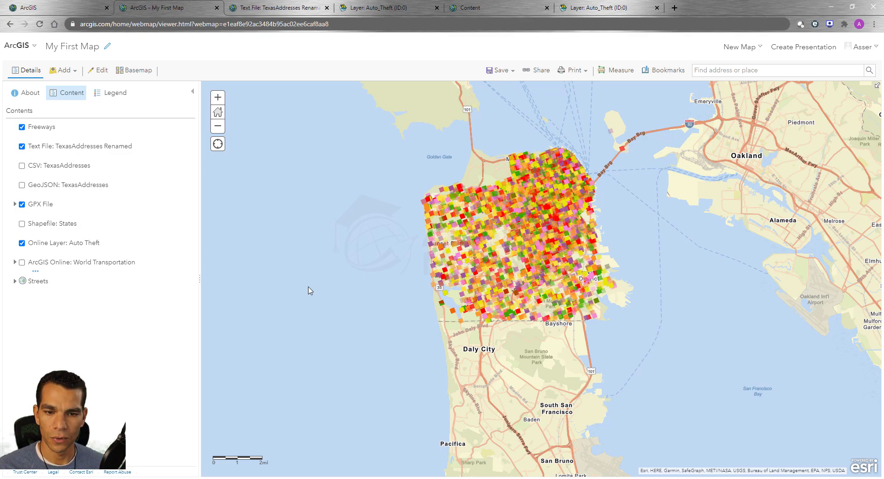
Filter the Auto Theft layer to show only features where DayOfWeek is Monday.
click(69, 253)
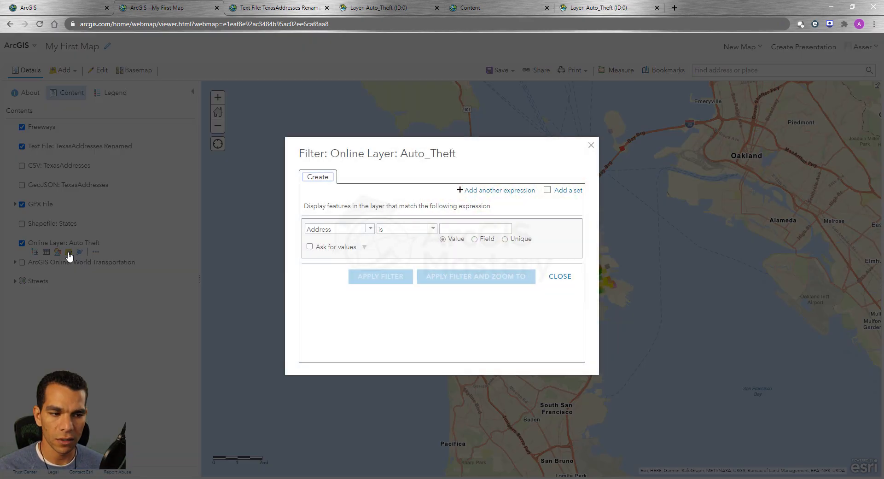
click(370, 229)
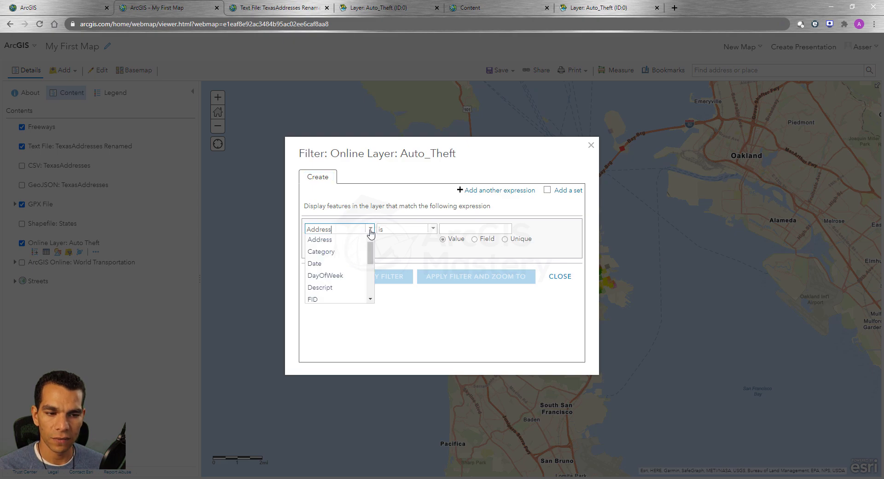
click(339, 276)
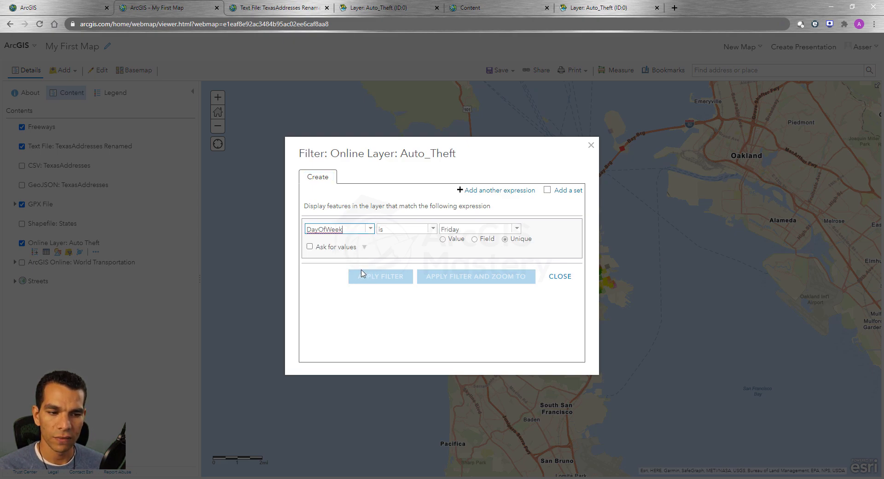
click(517, 228)
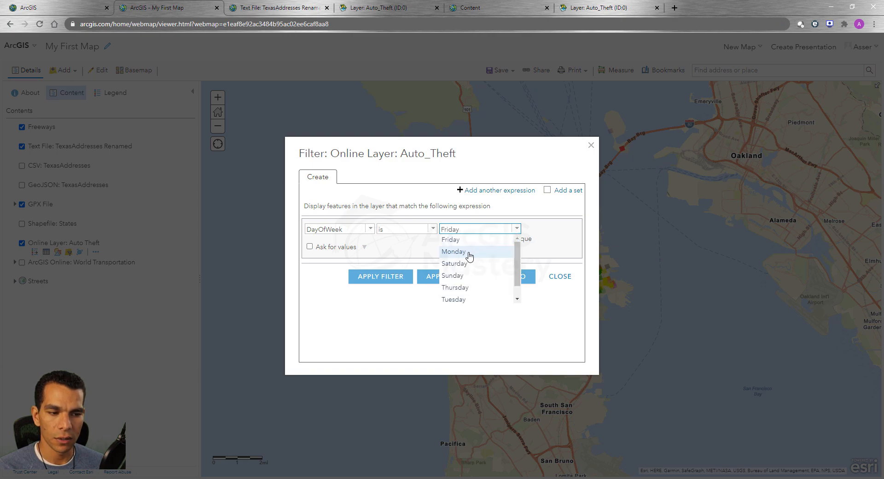
click(469, 252)
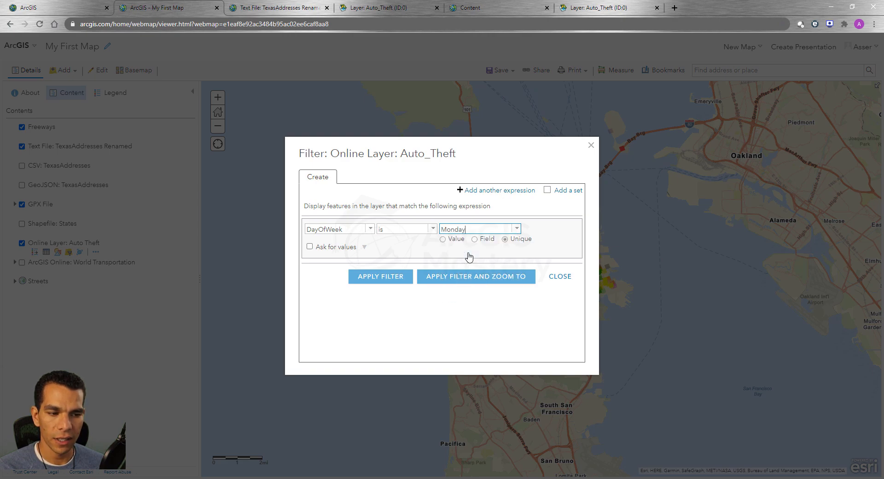
click(380, 283)
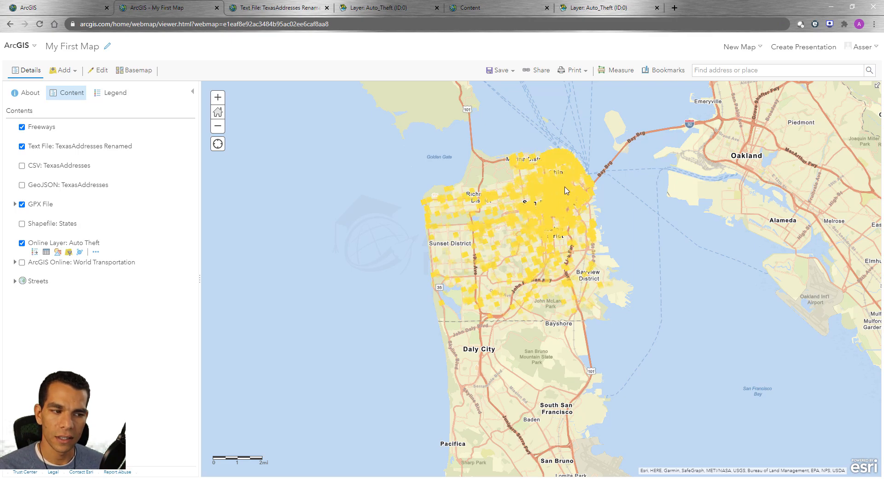
Examine the filtered auto theft points around San Francisco and review the layer's current filter expression.
scroll(564, 190, up, 2)
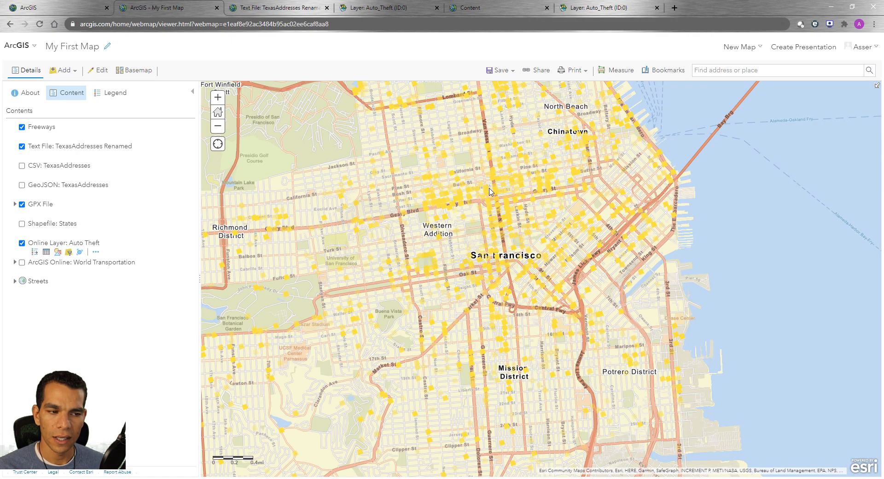
scroll(451, 220, down, 1)
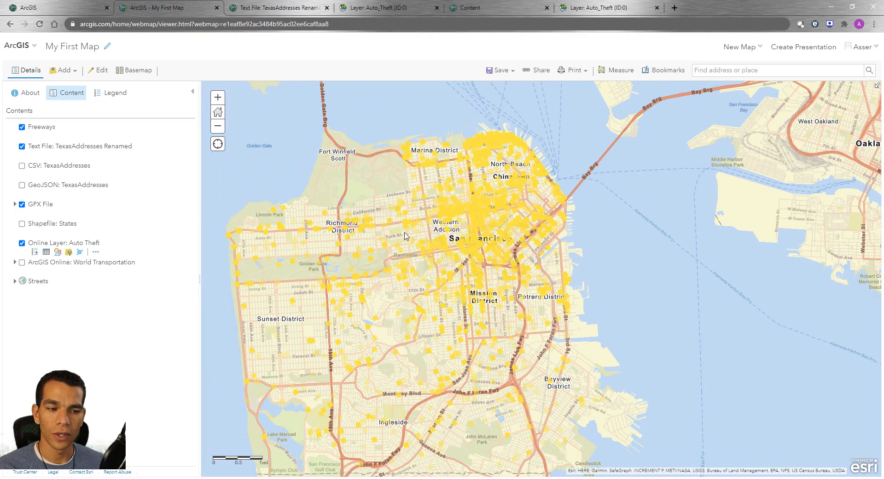
click(68, 253)
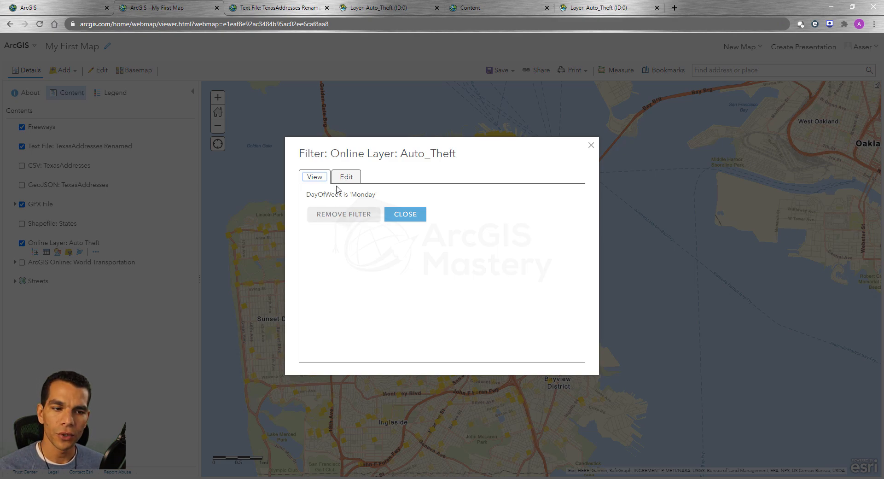
click(592, 145)
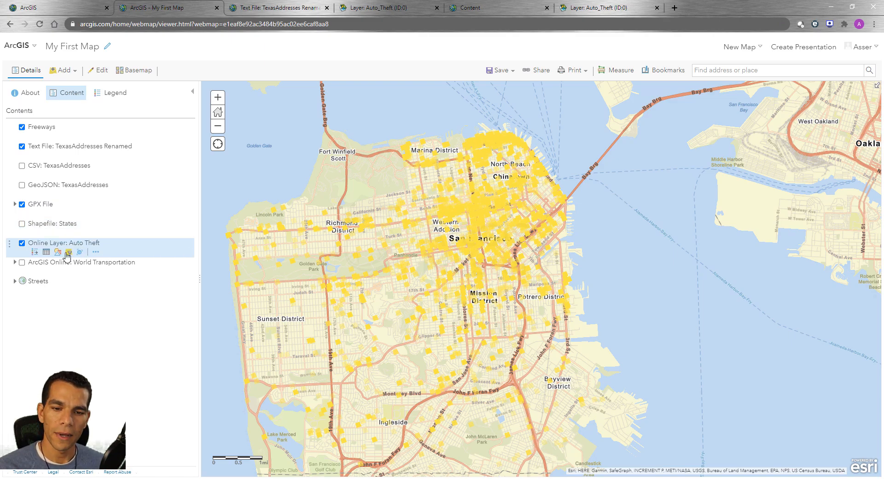
Add a second expression to the Auto Theft filter using the Date field with the "is between" operator.
click(68, 253)
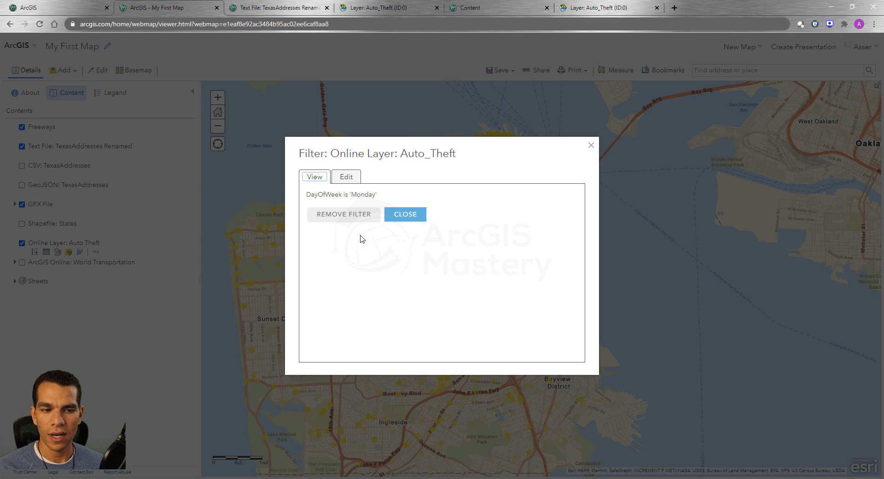
click(349, 178)
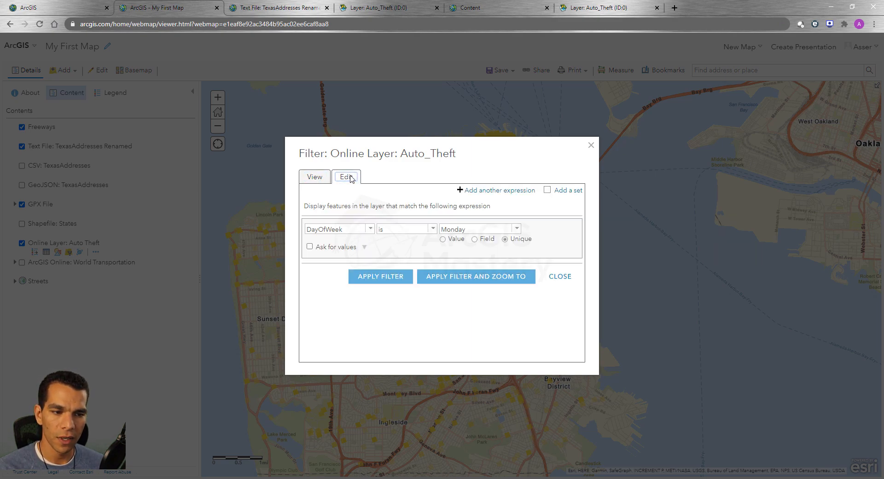
click(504, 191)
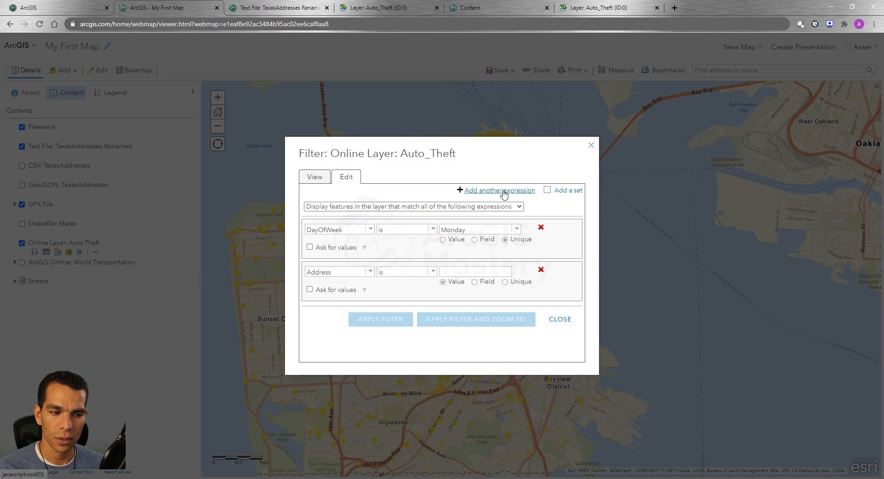
click(371, 273)
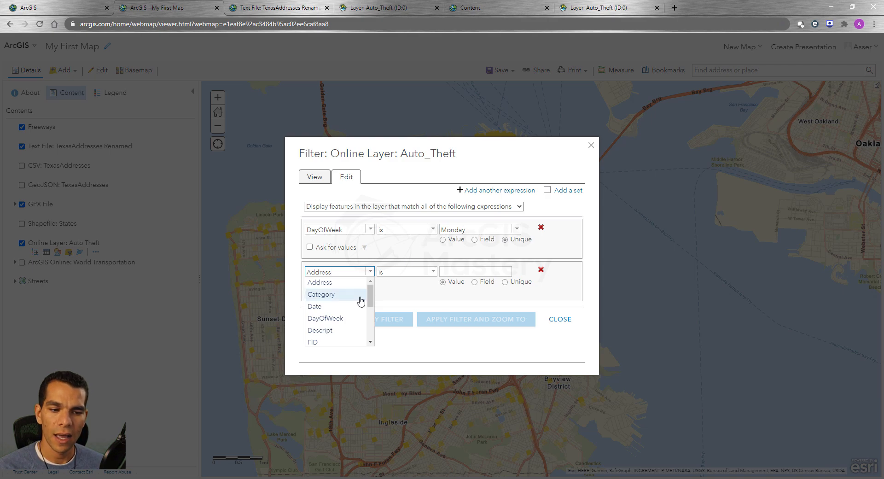
mouse_move(370, 299)
mouse_down()
mouse_move(369, 336)
mouse_move(370, 295)
mouse_up()
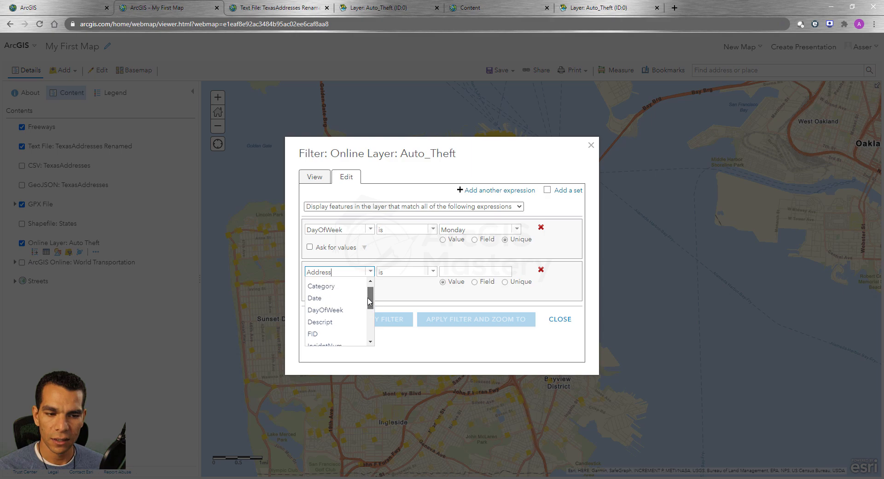
click(318, 299)
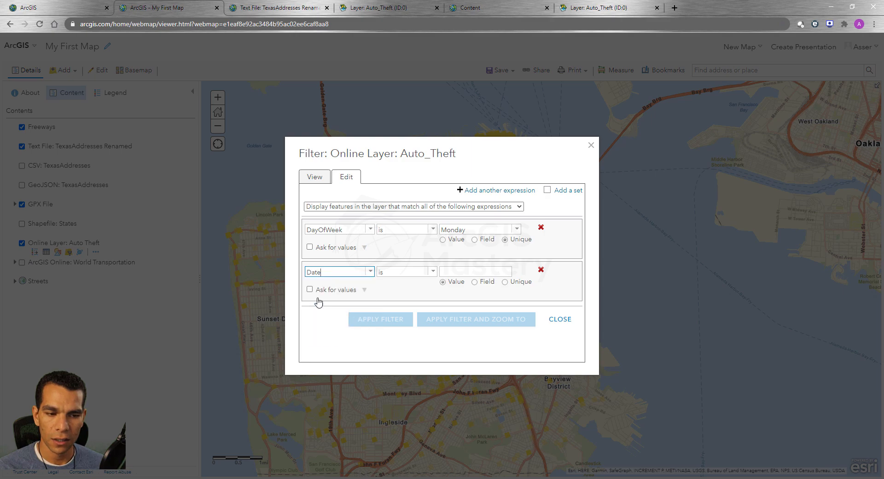
click(433, 272)
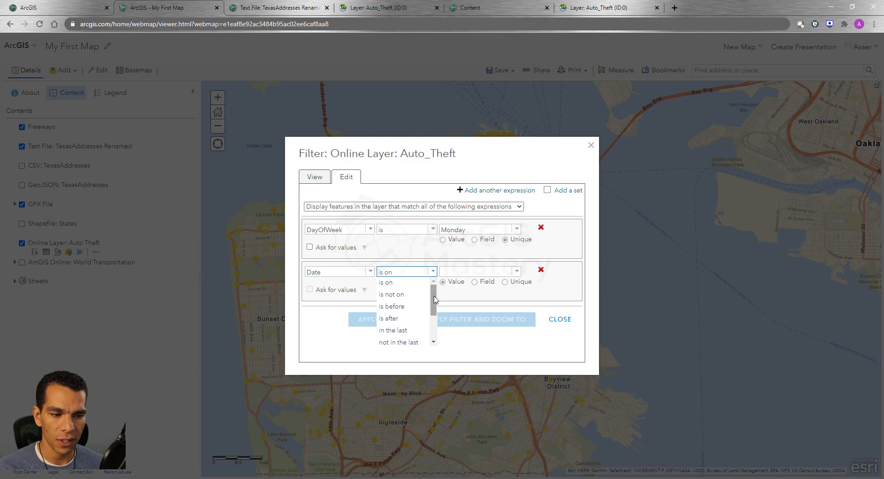
scroll(401, 304, down, 2)
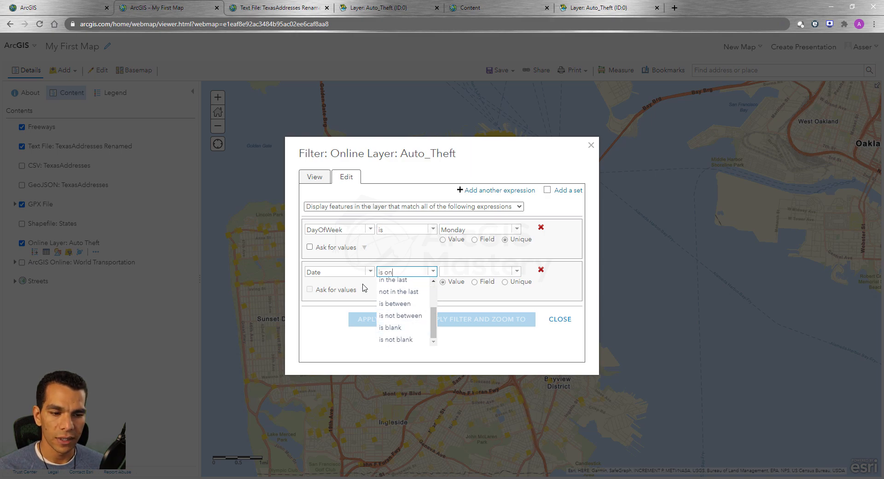
click(404, 305)
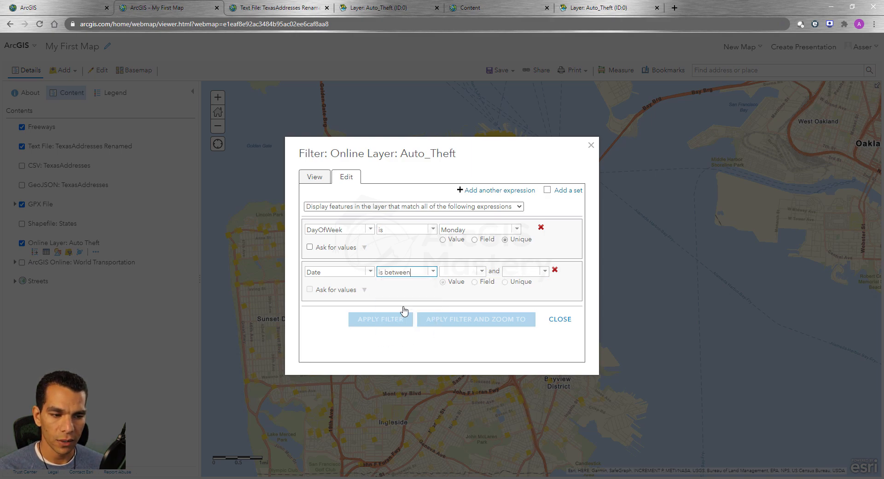
Set the start date of the Date expression to 1/1/2017.
click(482, 272)
click(516, 286)
click(505, 64)
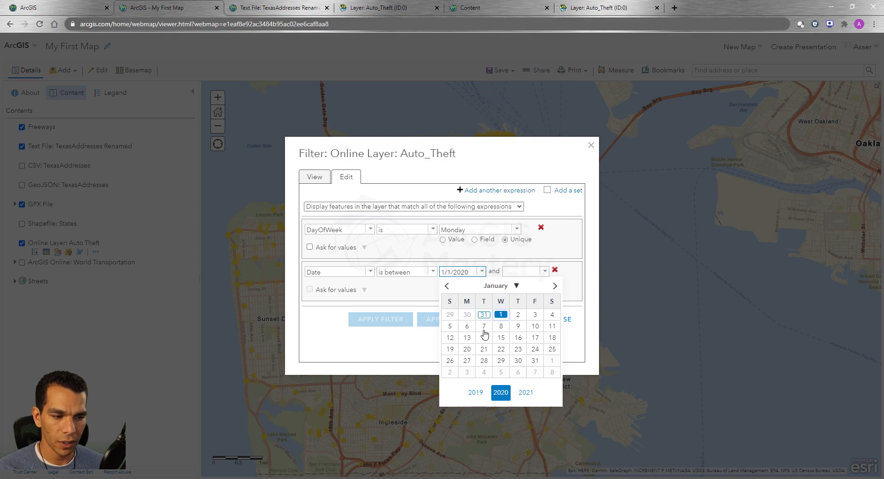
click(448, 286)
click(447, 286)
click(447, 286)
click(447, 286)
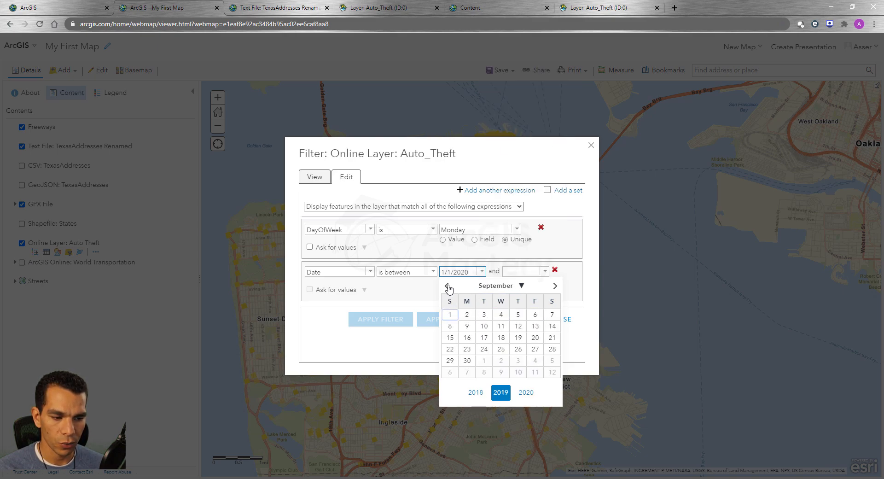
click(475, 392)
click(484, 393)
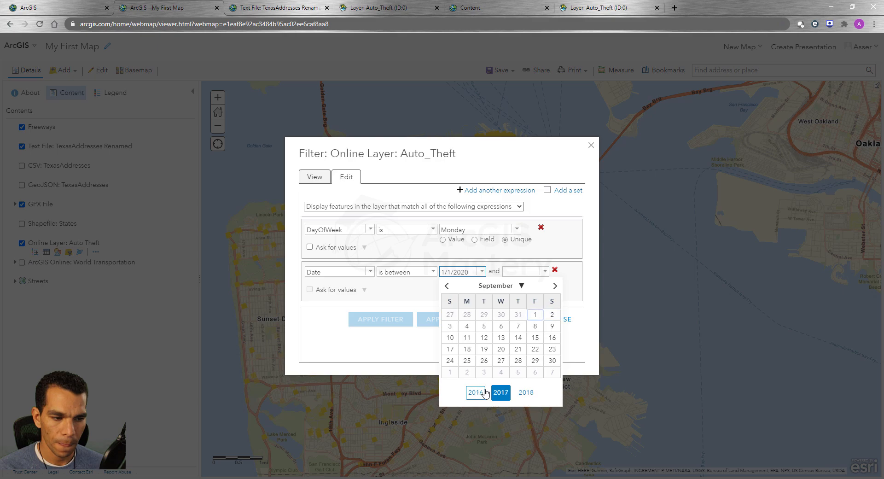
click(522, 286)
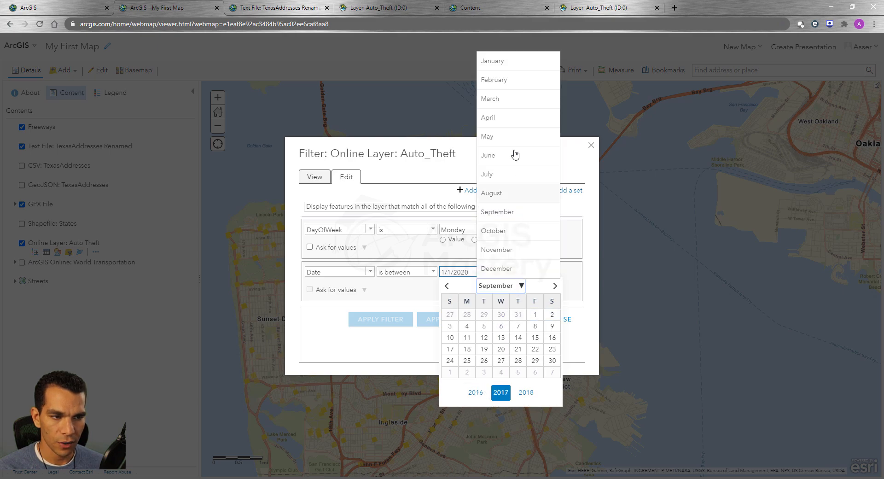
click(502, 70)
click(450, 315)
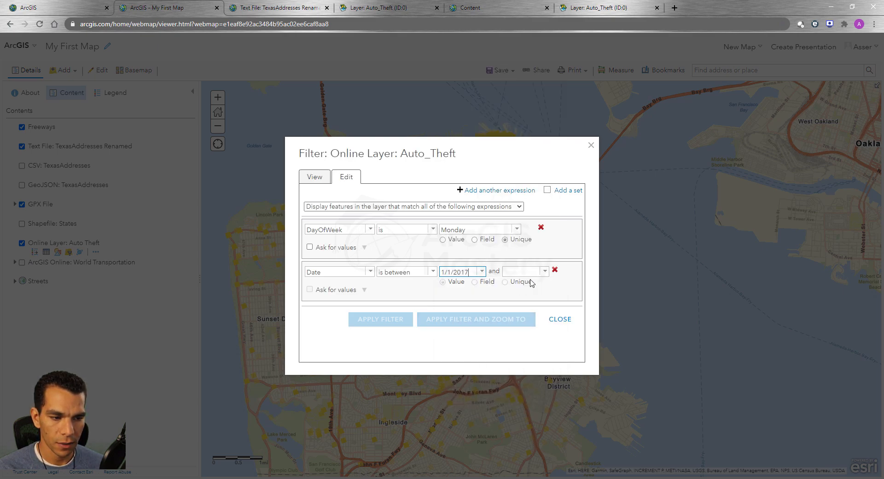
Set the end date of the Date expression to 12/31/2017 and apply the filter.
click(544, 272)
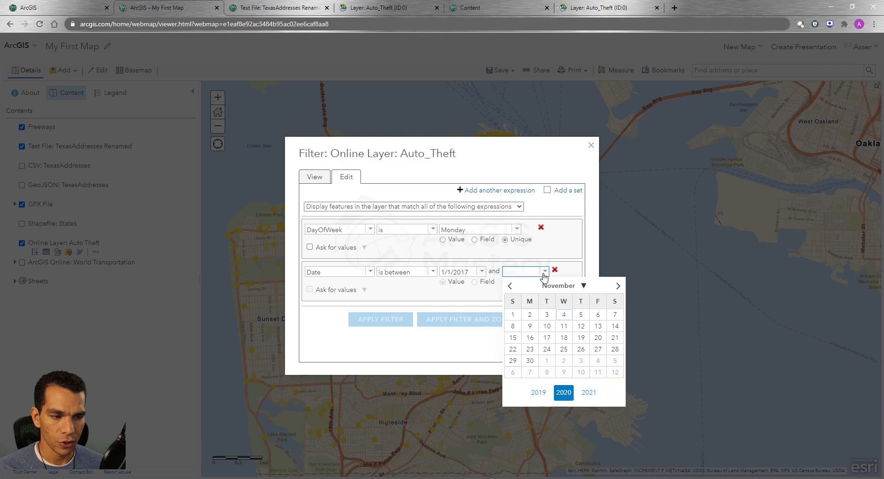
click(539, 394)
click(539, 394)
click(539, 393)
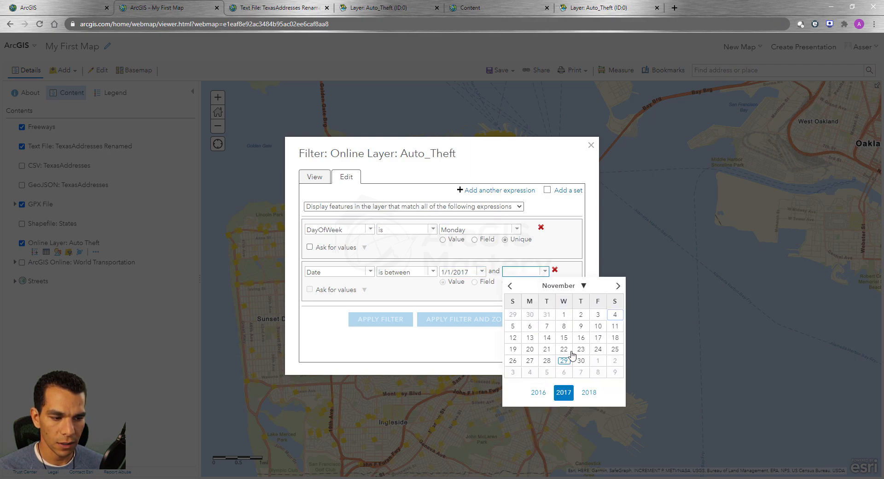
click(583, 290)
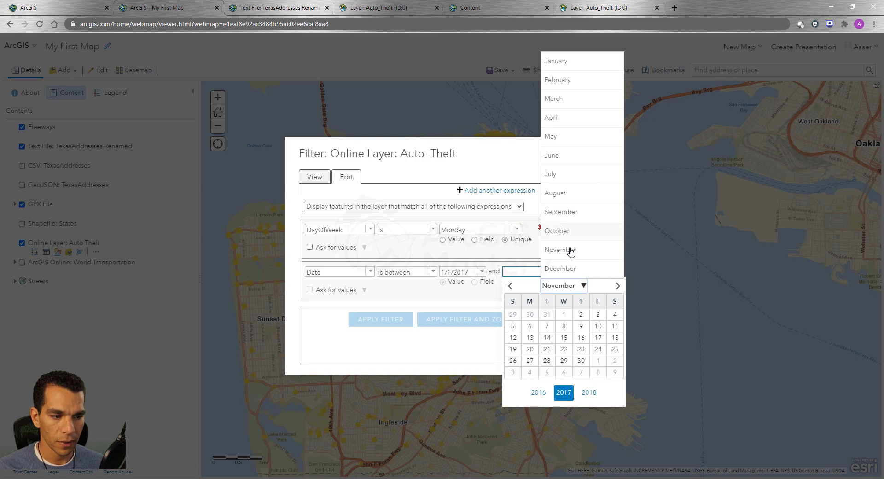
click(568, 275)
click(513, 372)
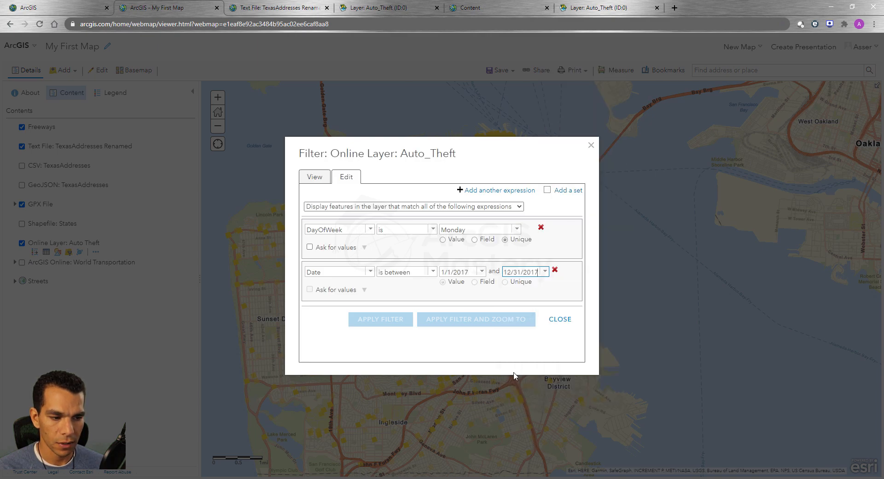
click(383, 320)
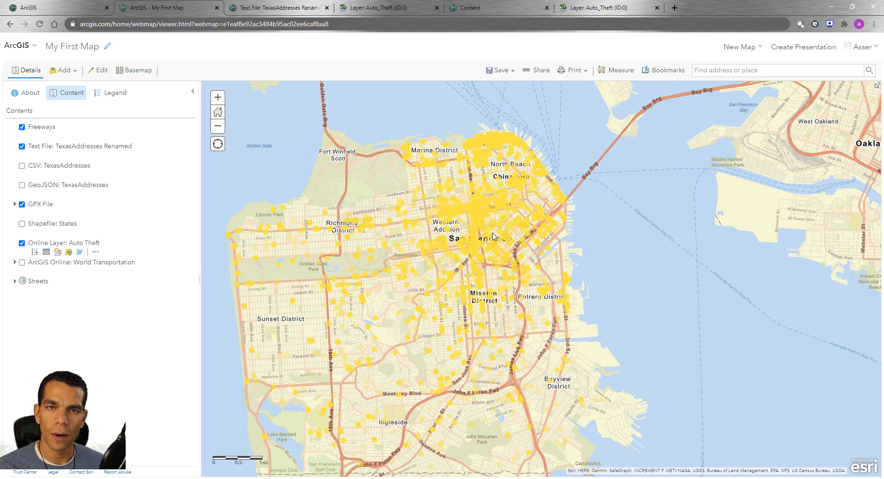
Edit the Auto Theft layer's filter again and add an expression set to it.
click(69, 253)
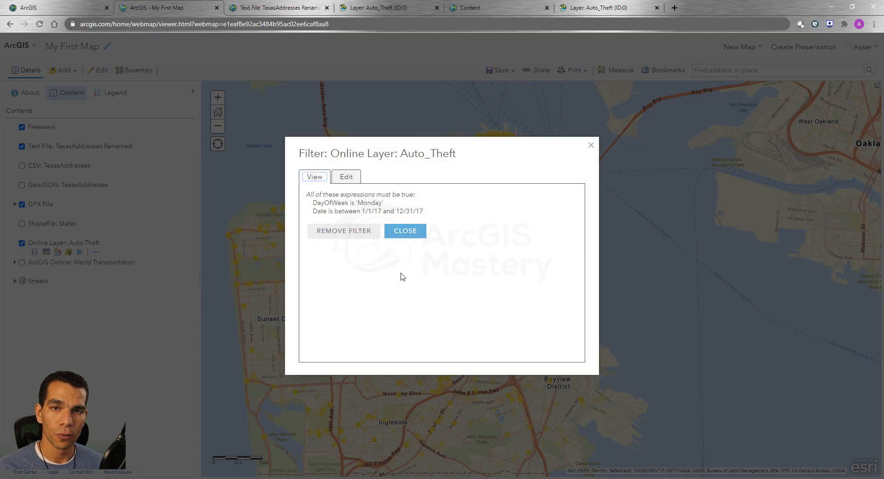
click(349, 180)
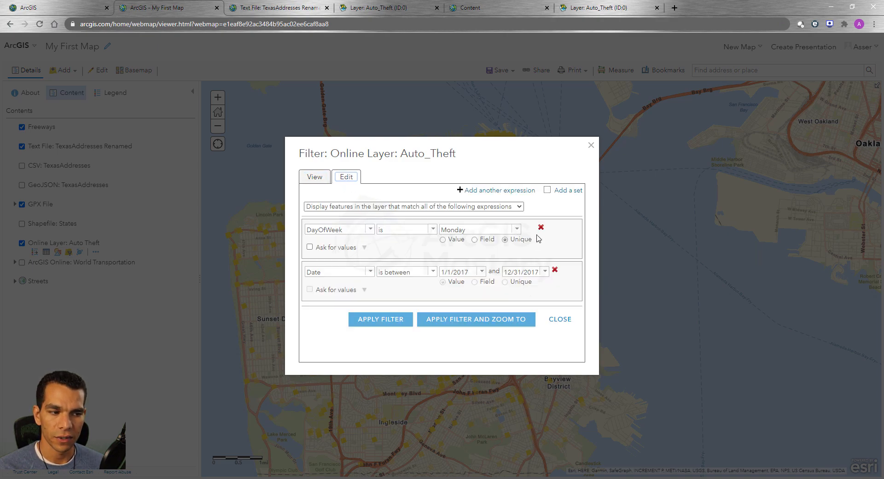
click(547, 190)
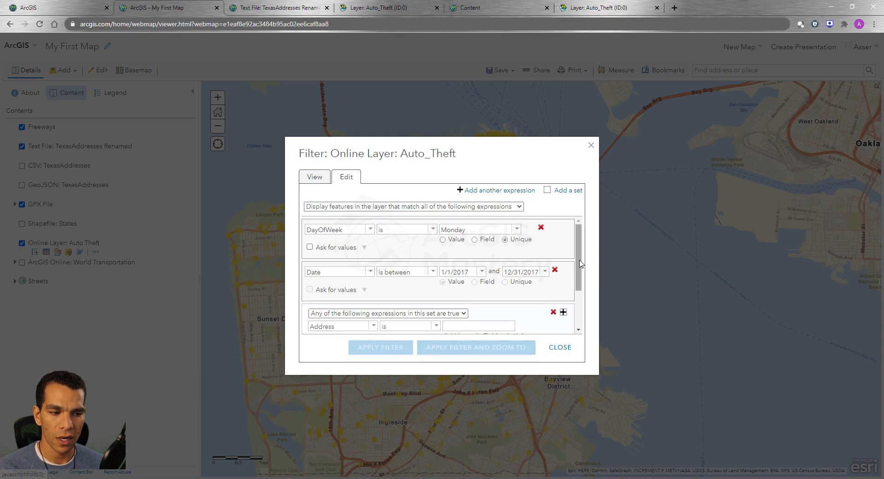
Review the expression set in the Auto Theft filter and remove the whole set.
scroll(580, 297, down, 1)
scroll(580, 297, down, 1)
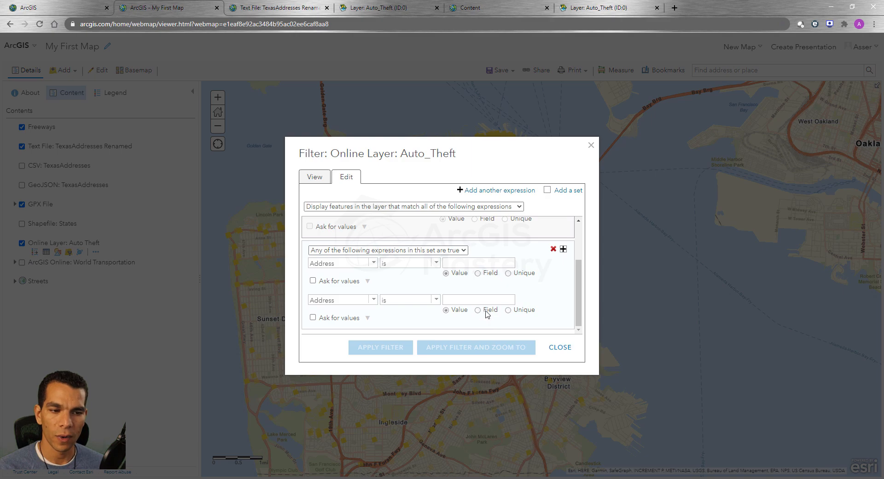
scroll(401, 246, up, 3)
scroll(401, 248, down, 3)
scroll(401, 248, up, 3)
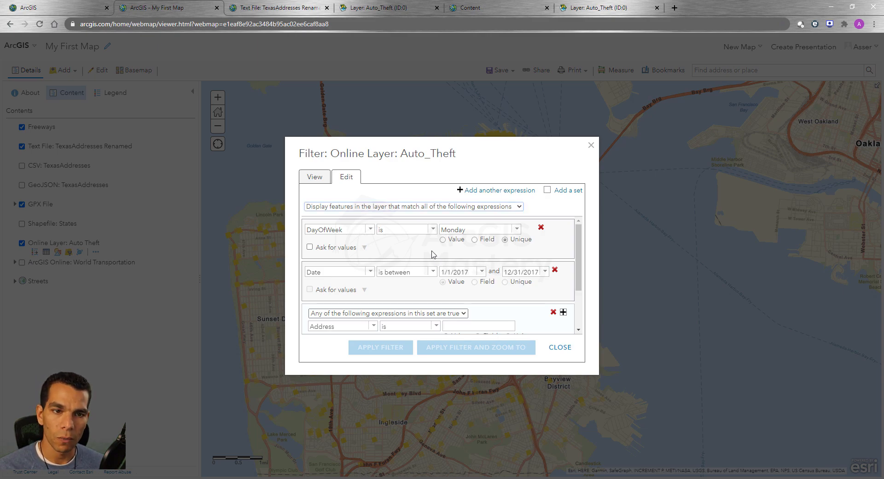
scroll(433, 254, down, 2)
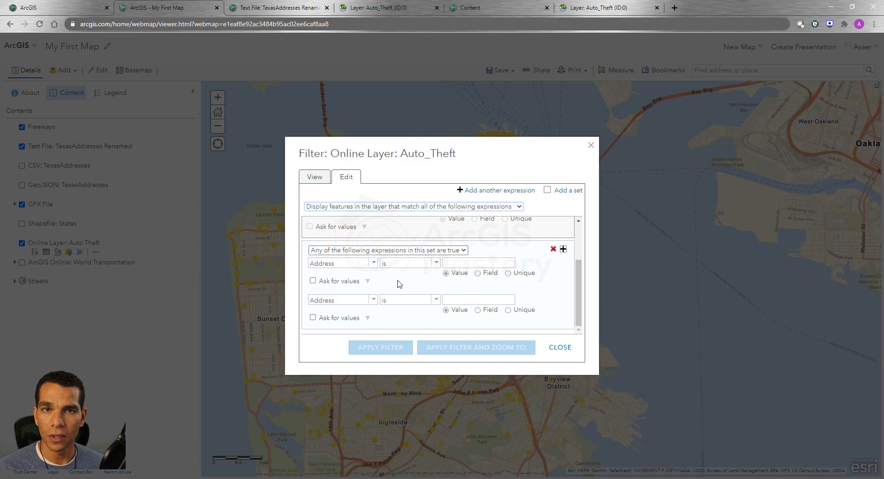
click(553, 250)
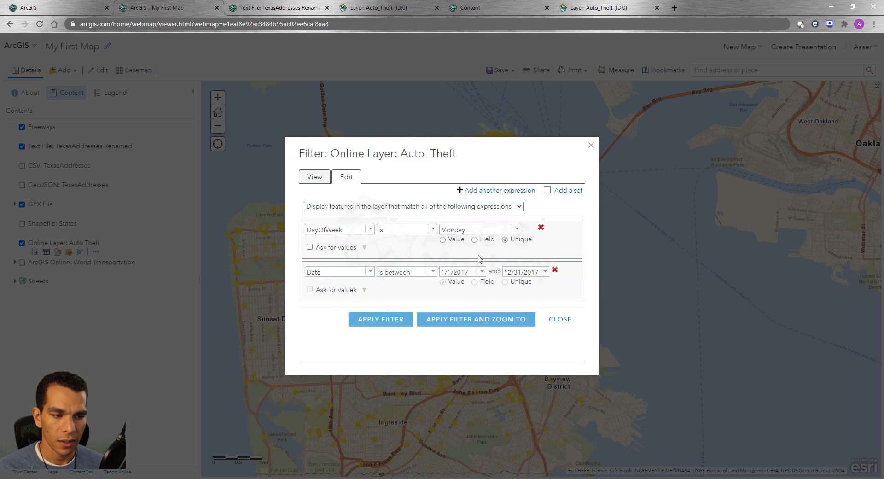
Examine the operators available for the DayOfWeek text field, keeping "is".
click(370, 230)
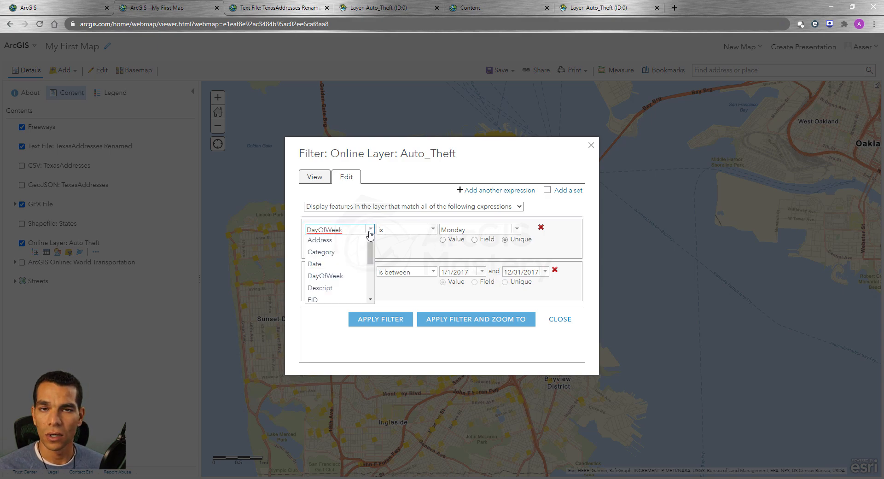
click(434, 230)
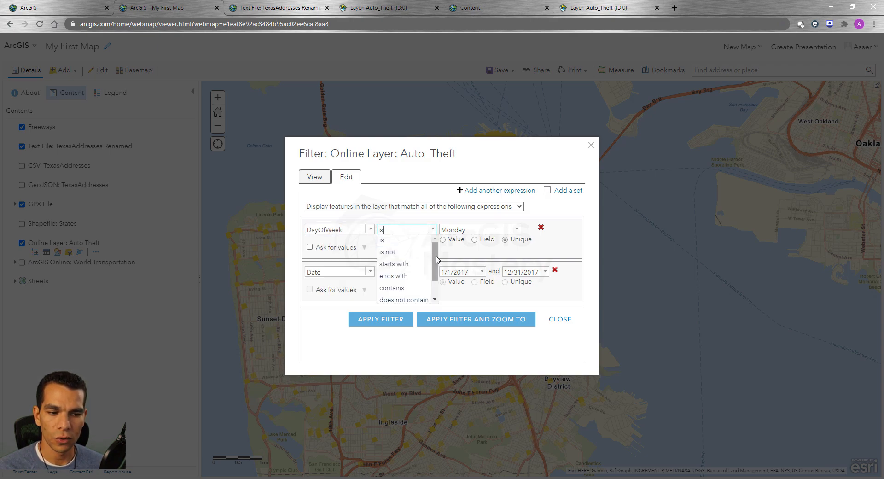
mouse_move(436, 260)
mouse_down()
mouse_move(435, 278)
mouse_move(434, 254)
mouse_up()
click(408, 240)
Switch the first expression's field to FID and examine the operators offered for a numeric field.
click(369, 229)
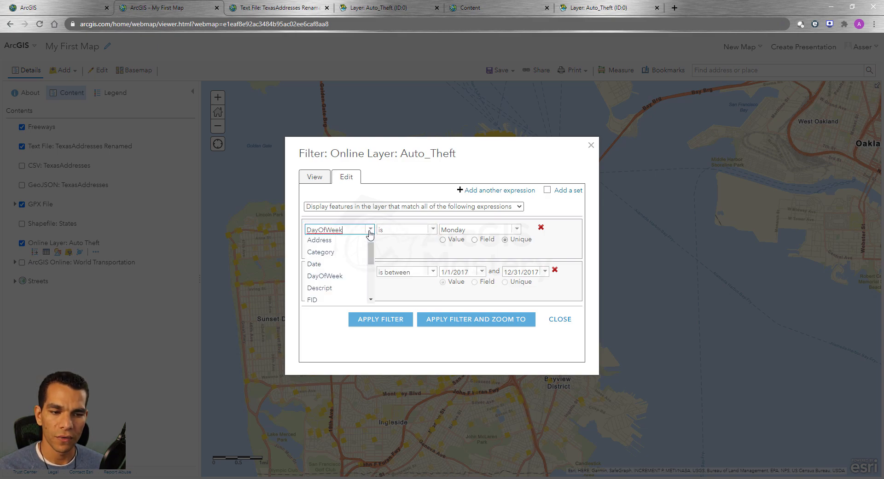
click(331, 300)
click(433, 229)
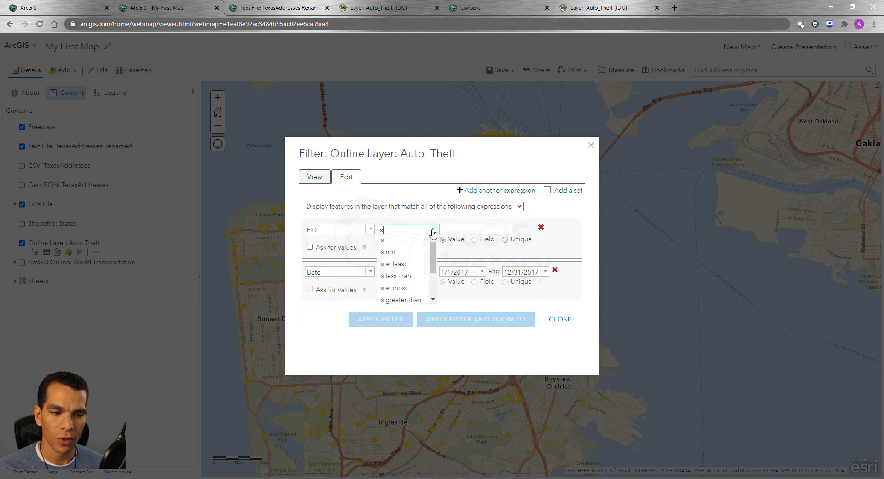
drag(433, 253, 433, 288)
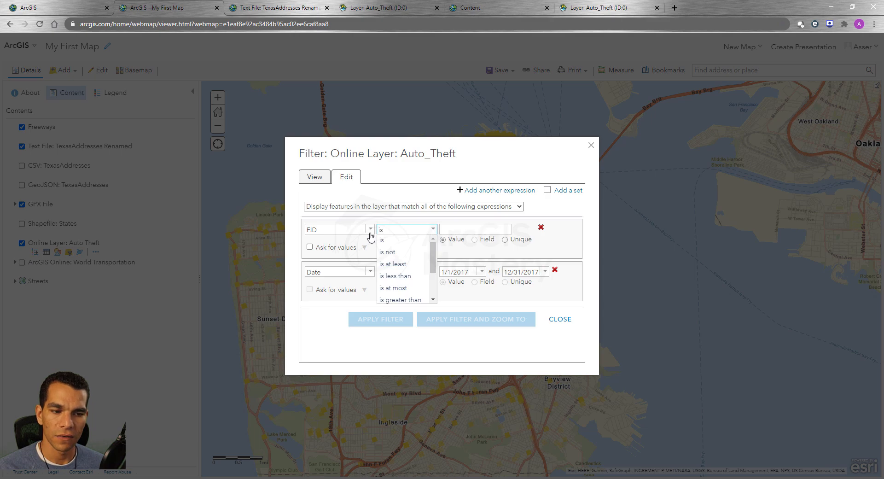
click(371, 304)
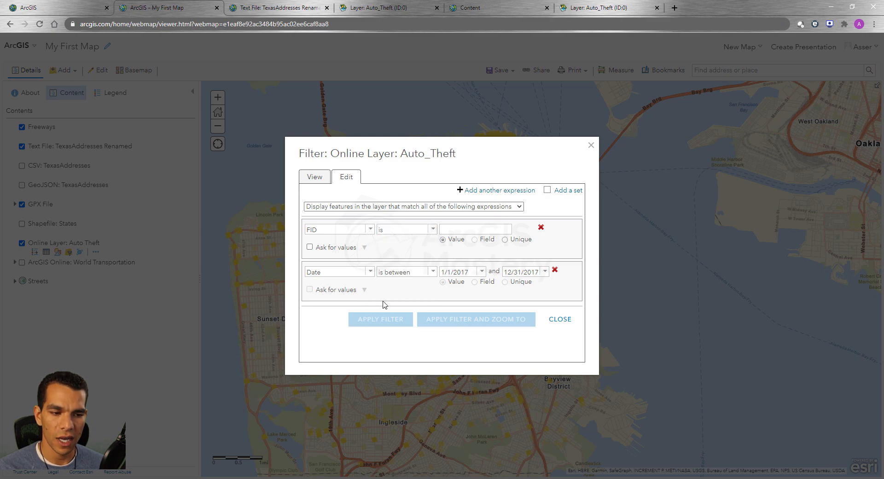
Examine the operators available for the Date field in the second expression.
click(433, 272)
mouse_move(433, 291)
mouse_down()
mouse_move(435, 317)
mouse_move(435, 301)
mouse_up()
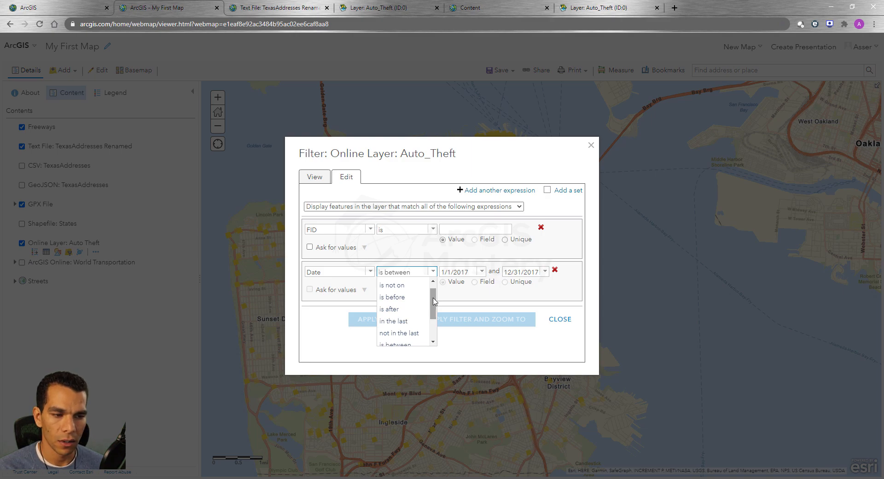
click(398, 249)
Set the first expression's field back to DayOfWeek with the "is" operator.
click(371, 233)
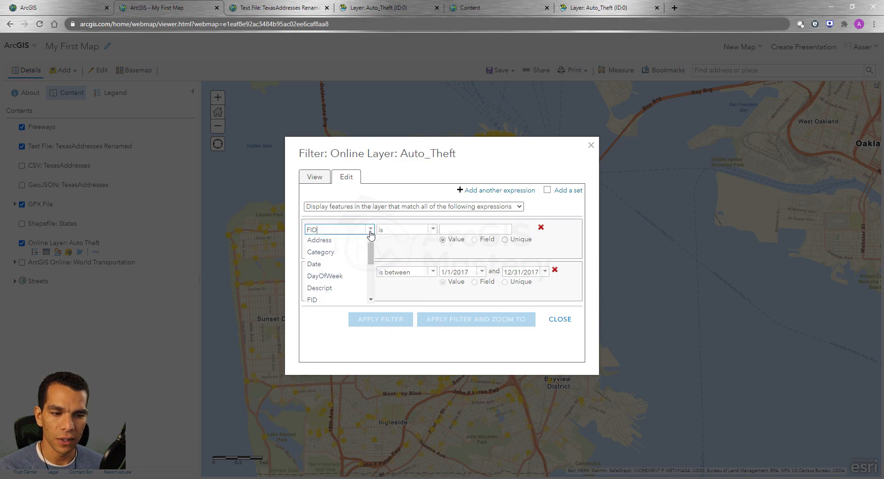
click(341, 276)
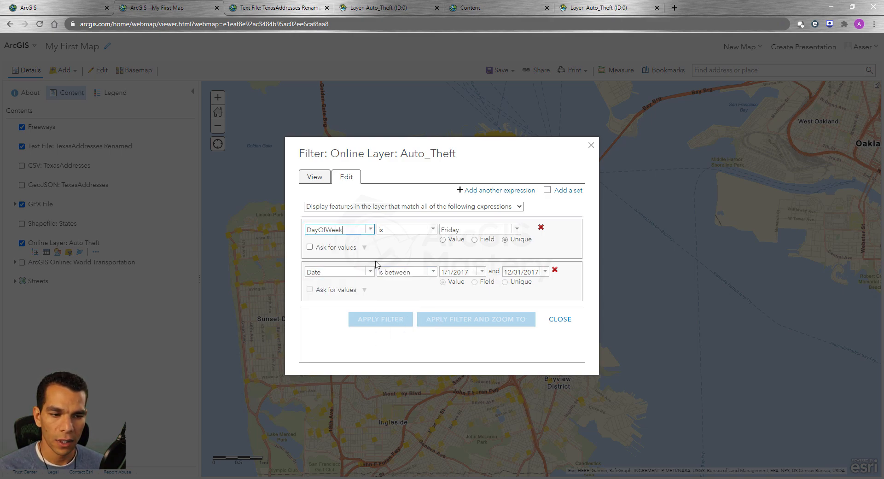
click(432, 232)
click(395, 243)
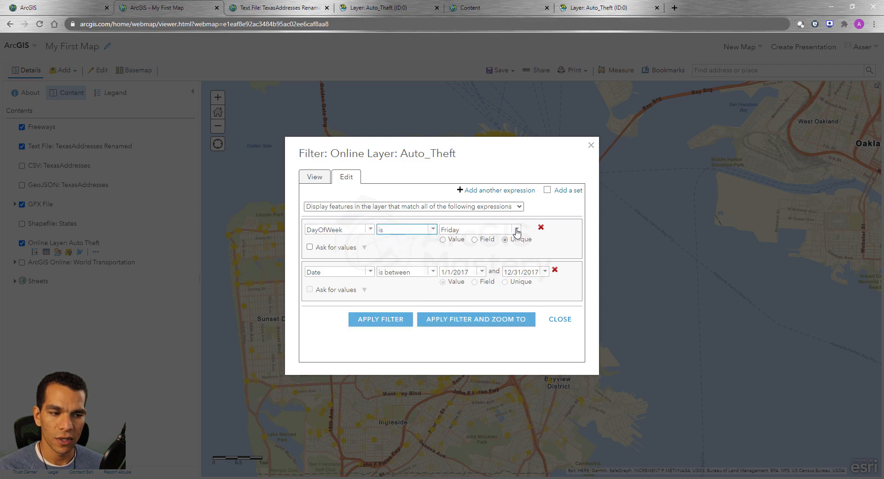
Try a manually entered value of Friday in the DayOfWeek expression and clear it.
click(443, 240)
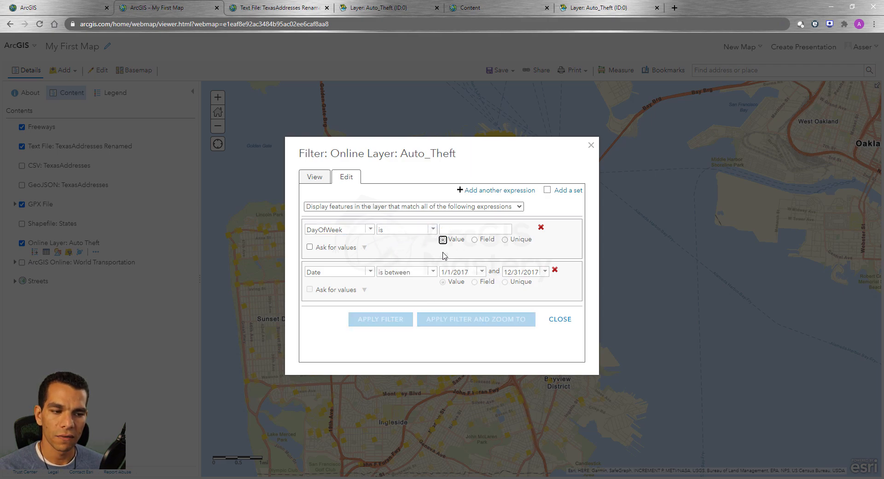
click(454, 230)
text(asd)
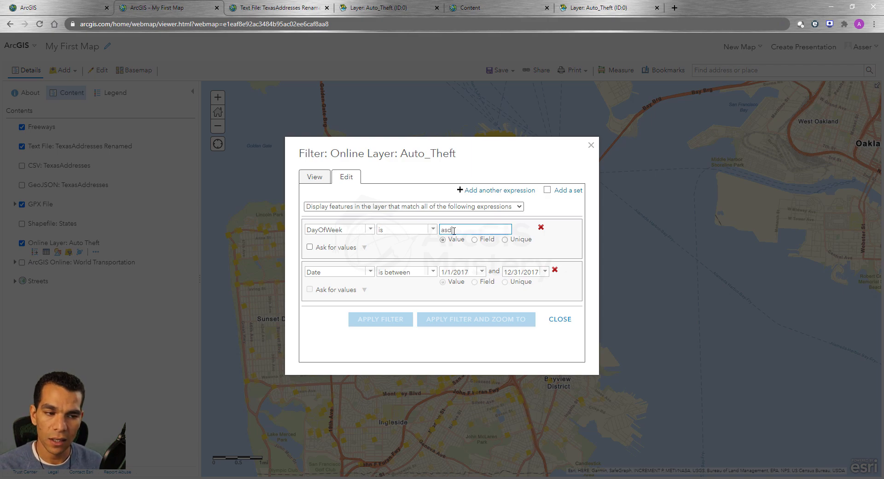
key(BackSpace)
key(BackSpace)
key(BackSpace)
text(Friday)
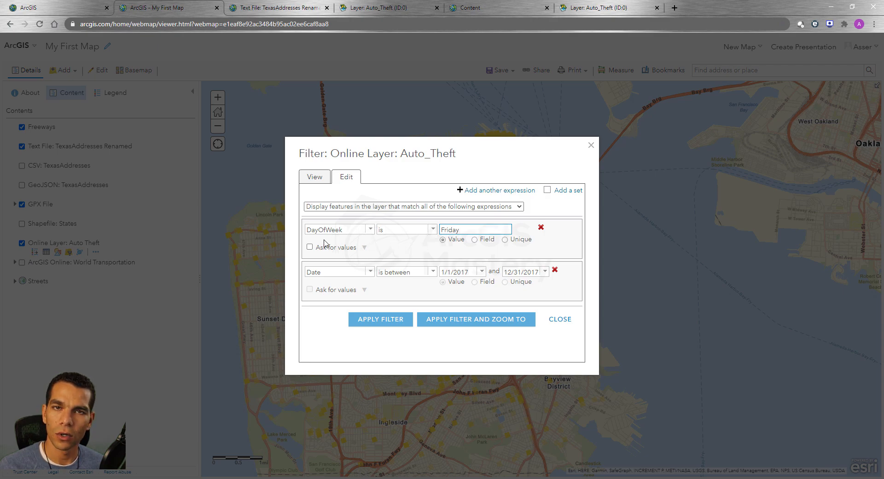
key(BackSpace)
key(BackSpace)
key(BackSpace)
key(BackSpace)
key(BackSpace)
key(BackSpace)
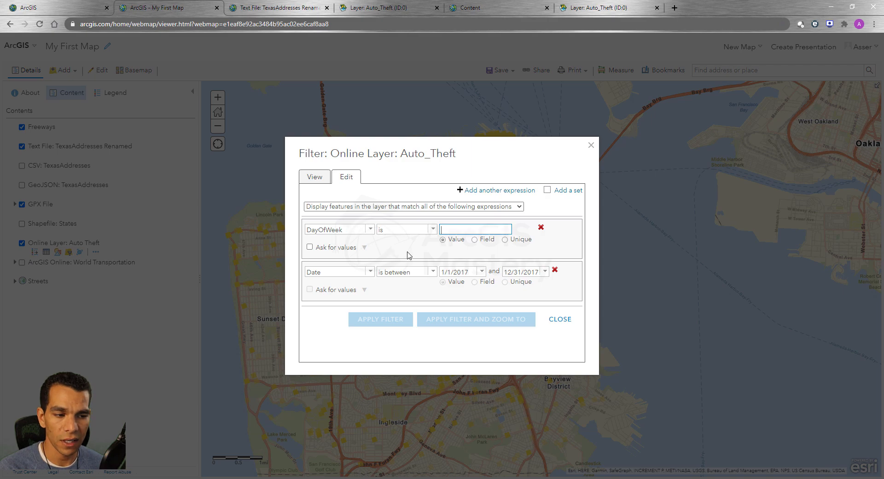
Set the DayOfWeek expression to match the unique value Friday.
click(506, 240)
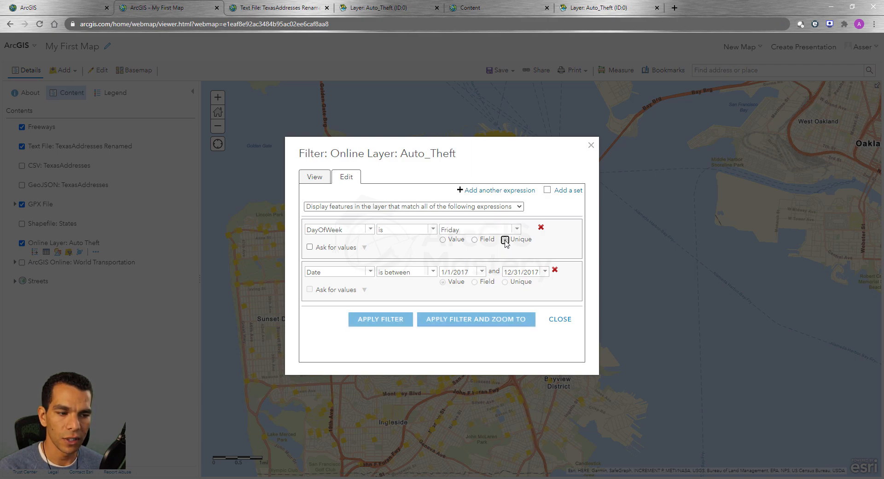
click(517, 230)
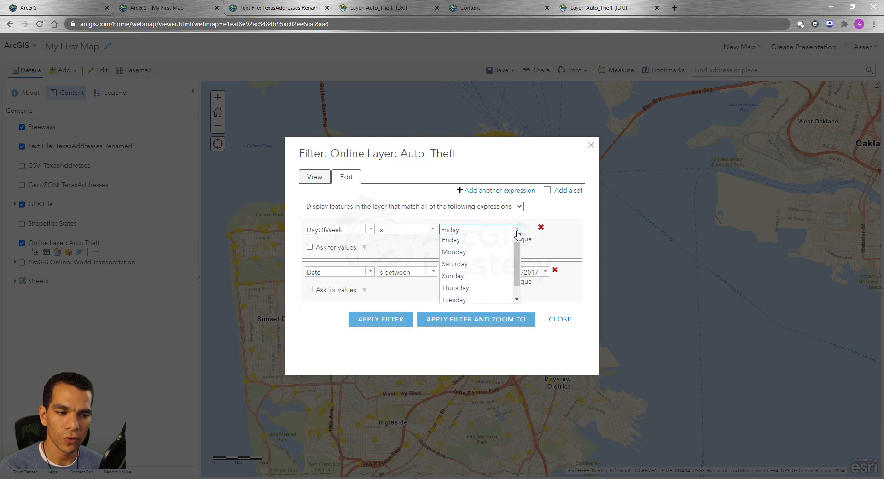
mouse_move(518, 248)
mouse_down()
mouse_move(519, 263)
mouse_move(518, 247)
mouse_up()
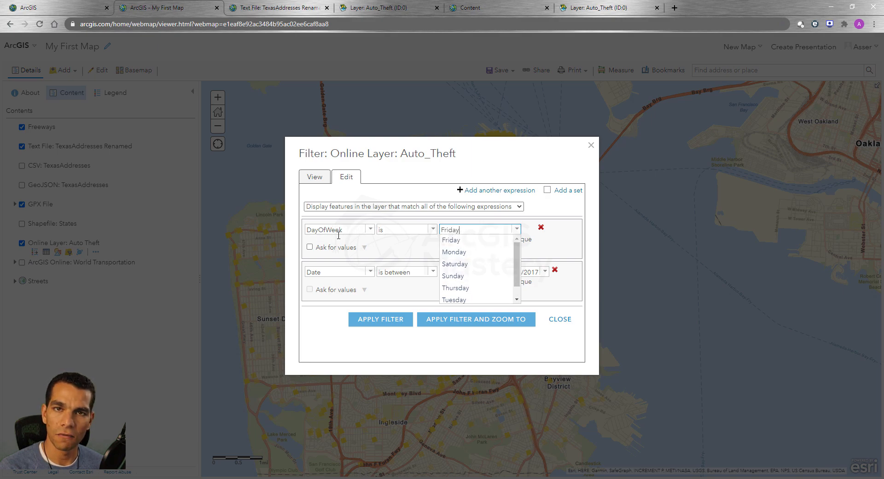
click(467, 242)
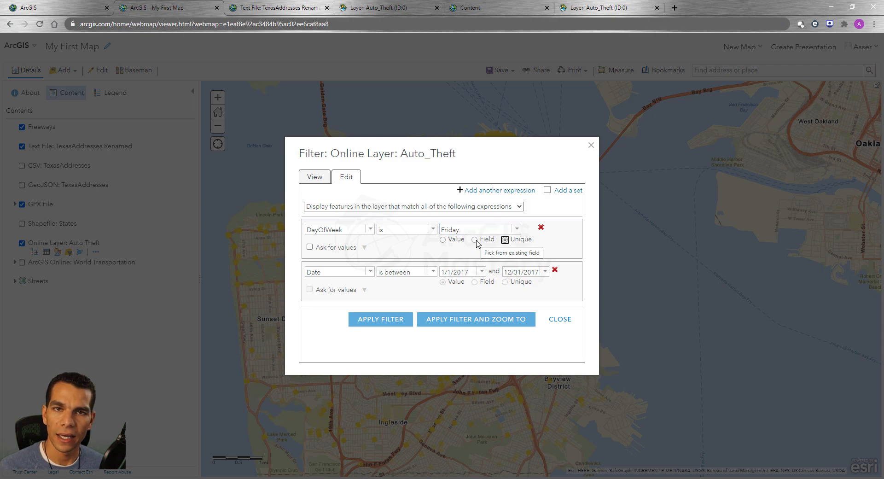
Try comparing DayOfWeek with another field, examine the available fields, and return to a unique value.
click(475, 241)
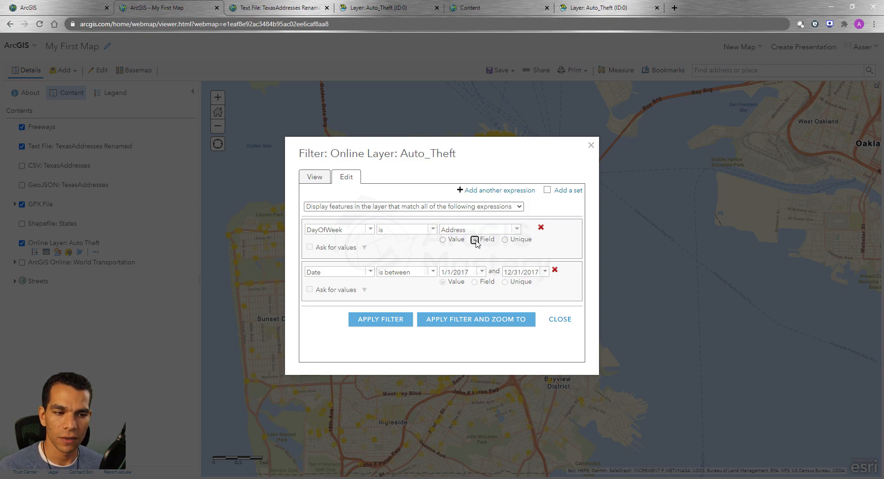
click(518, 231)
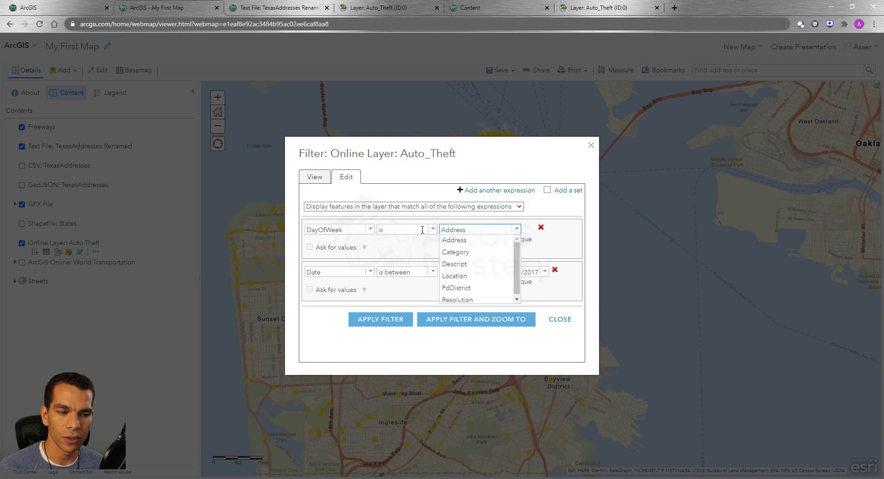
click(429, 246)
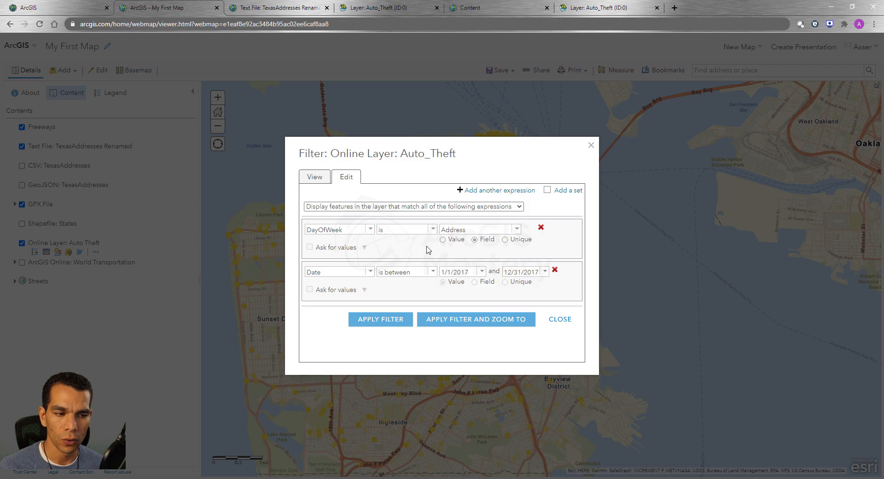
click(506, 240)
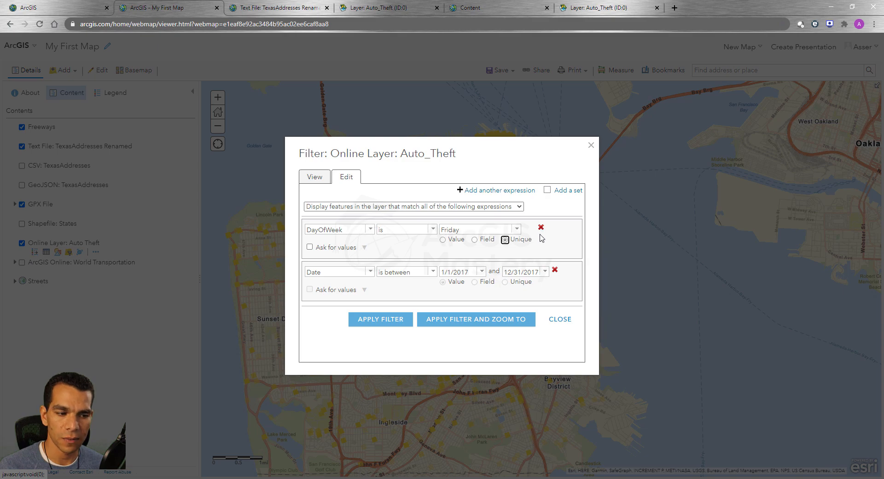
Remove the Date expression, apply the remaining filter and zoom to the filtered features.
click(555, 270)
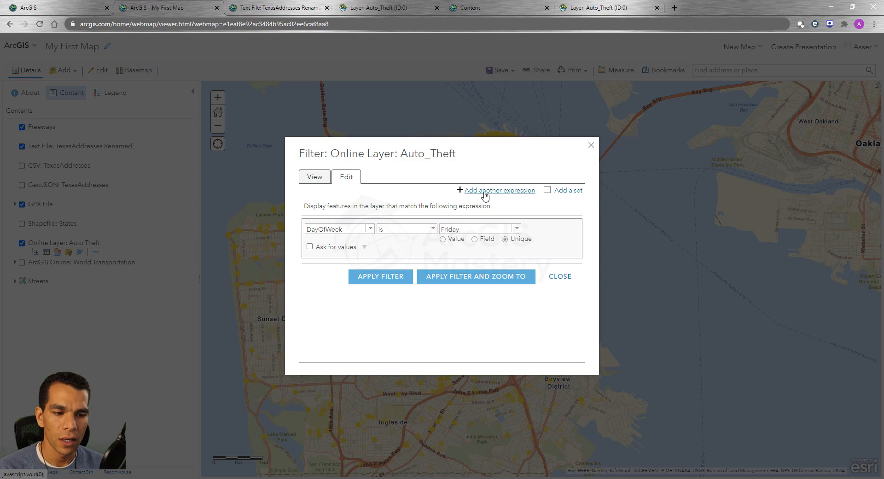
click(458, 279)
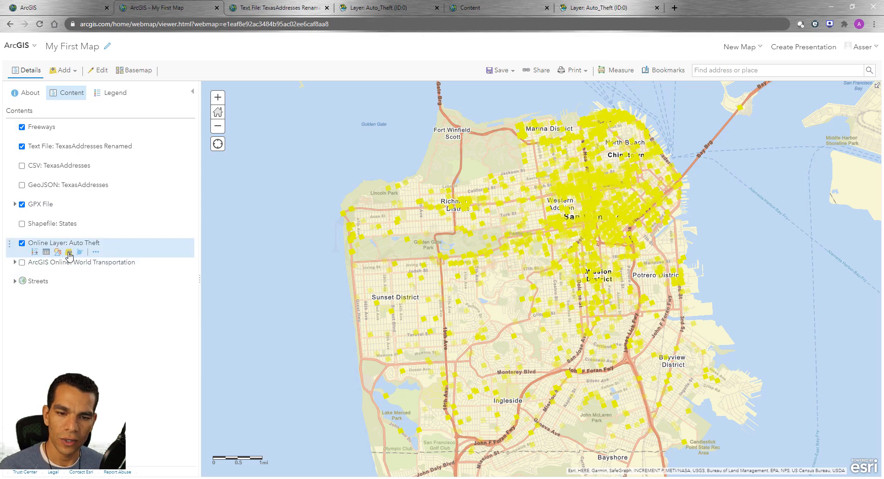
Show the Auto Theft layer's attribute table and open the layer's filter for editing from the table's options.
click(46, 252)
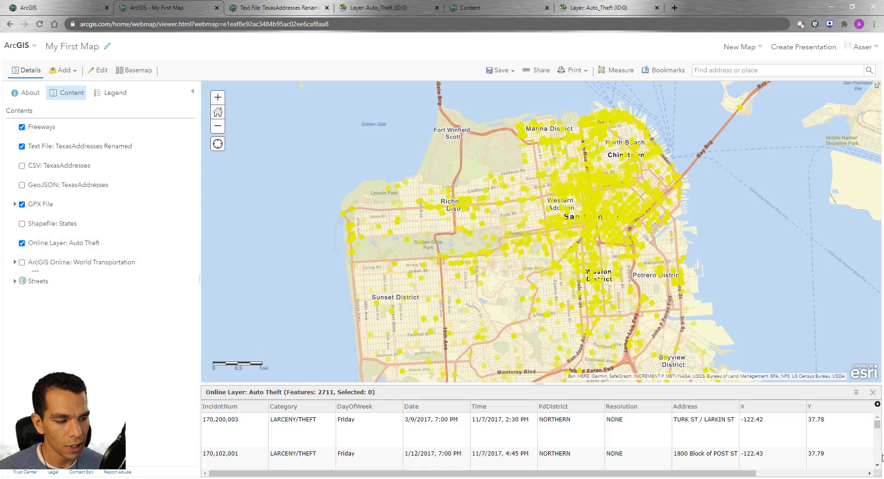
click(857, 392)
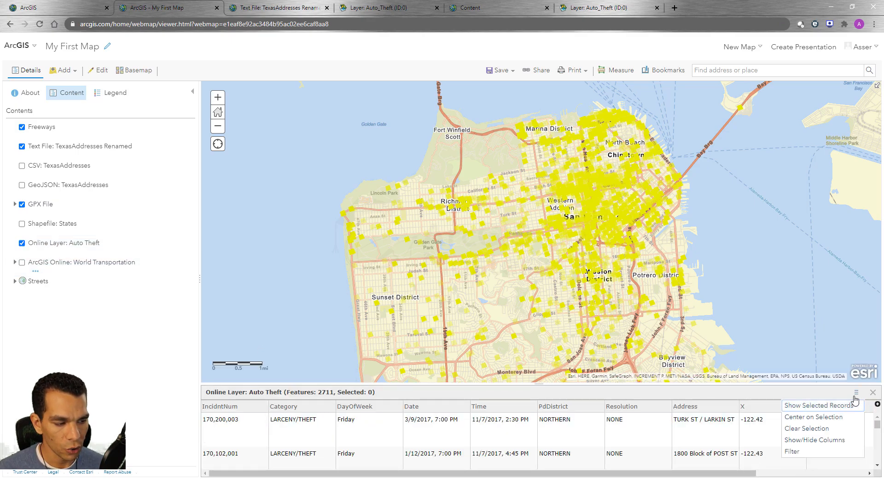
click(804, 453)
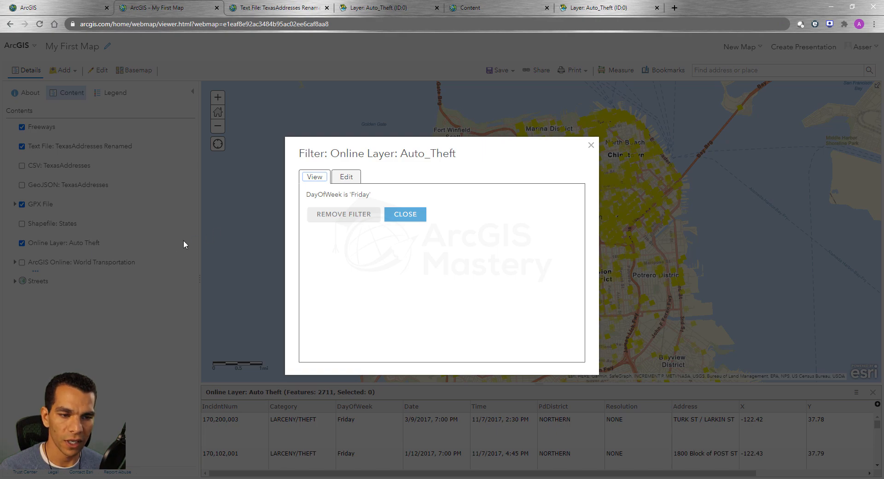
click(346, 176)
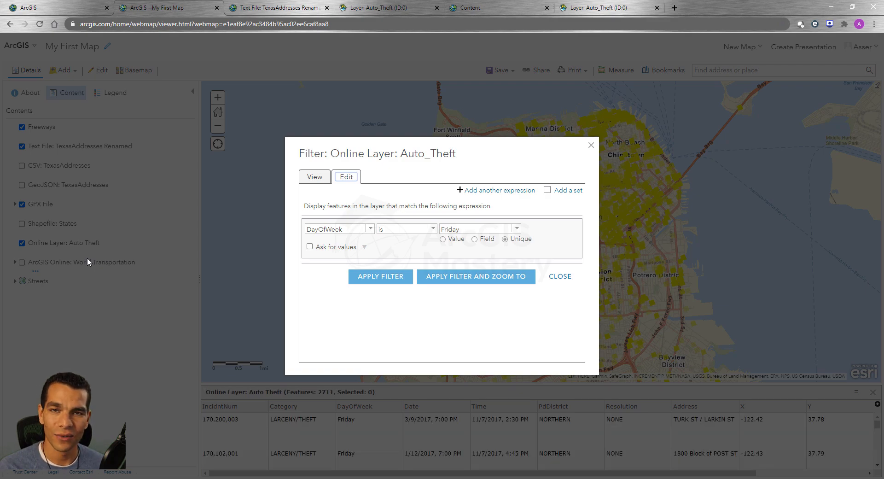
Apply the DayOfWeek filter and save the web map.
click(390, 279)
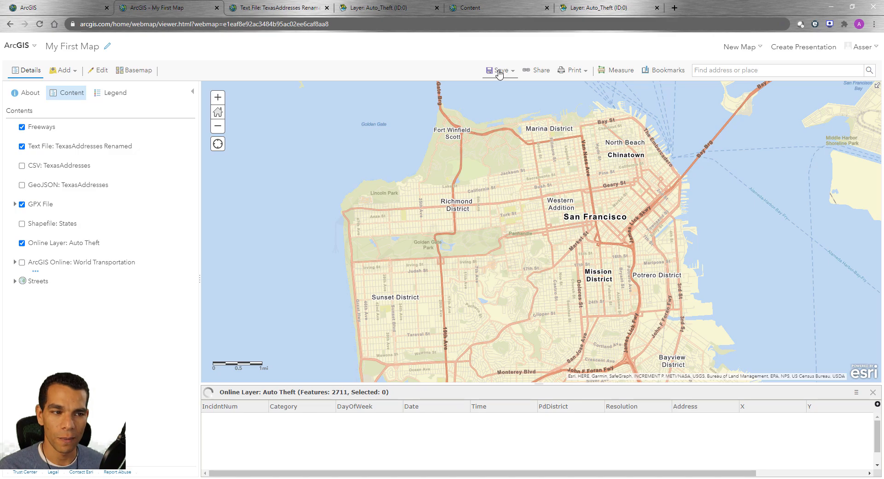
click(497, 71)
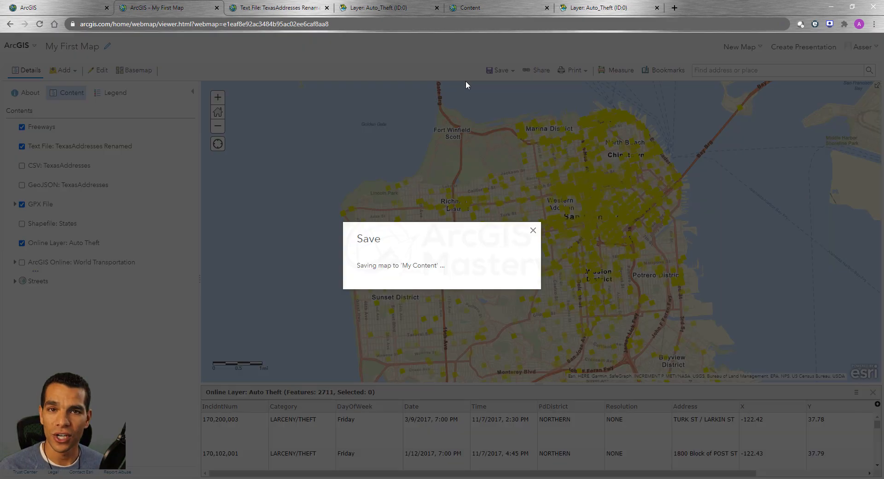